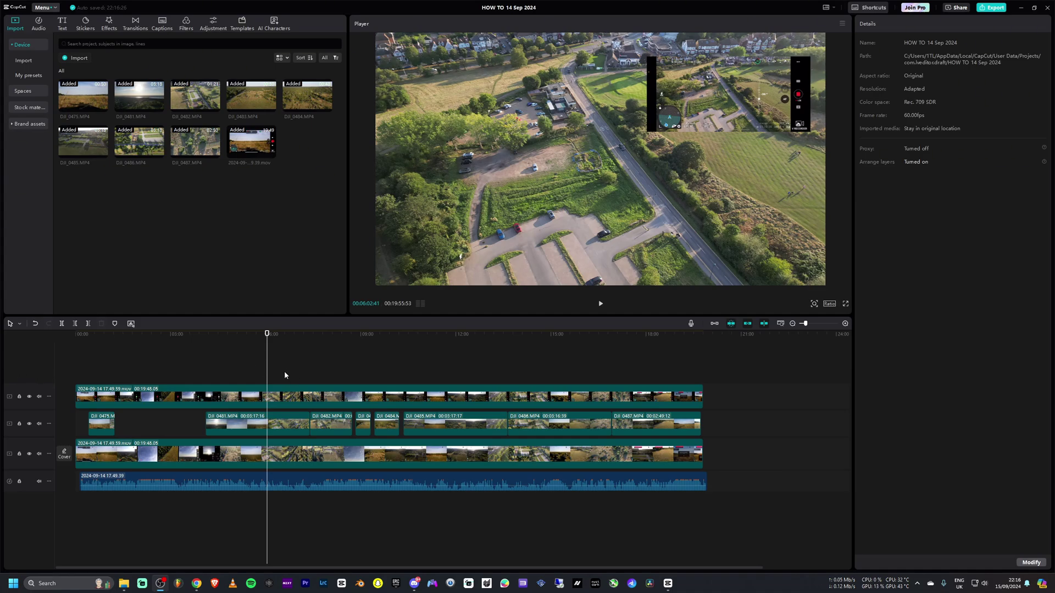
ctrl+scroll(285, 371, up, 1)
ctrl+scroll(272, 370, up, 2)
ctrl+scroll(271, 371, down, 4)
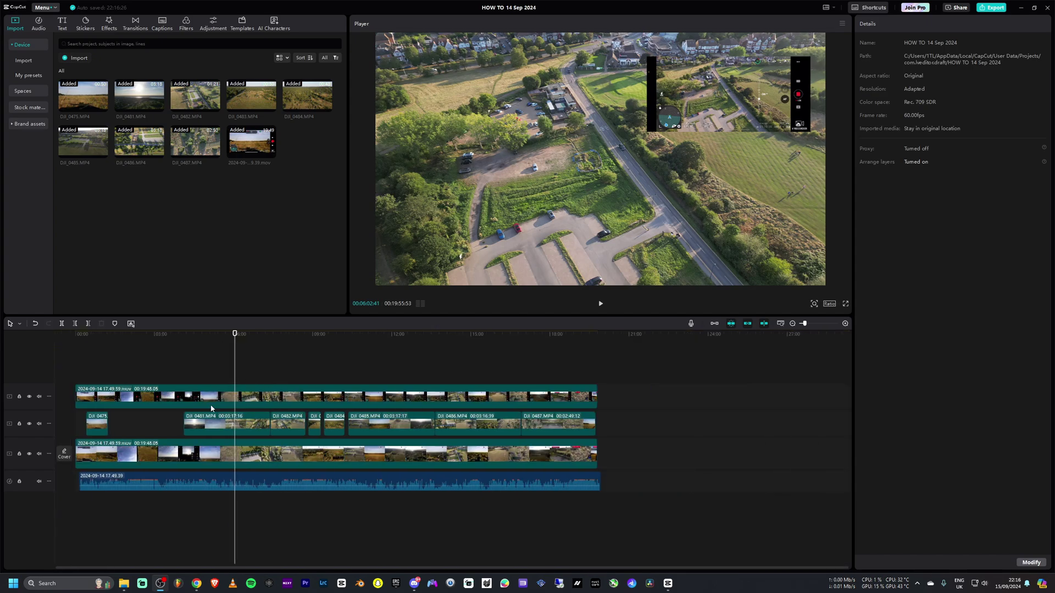
ctrl+scroll(237, 367, up, 3)
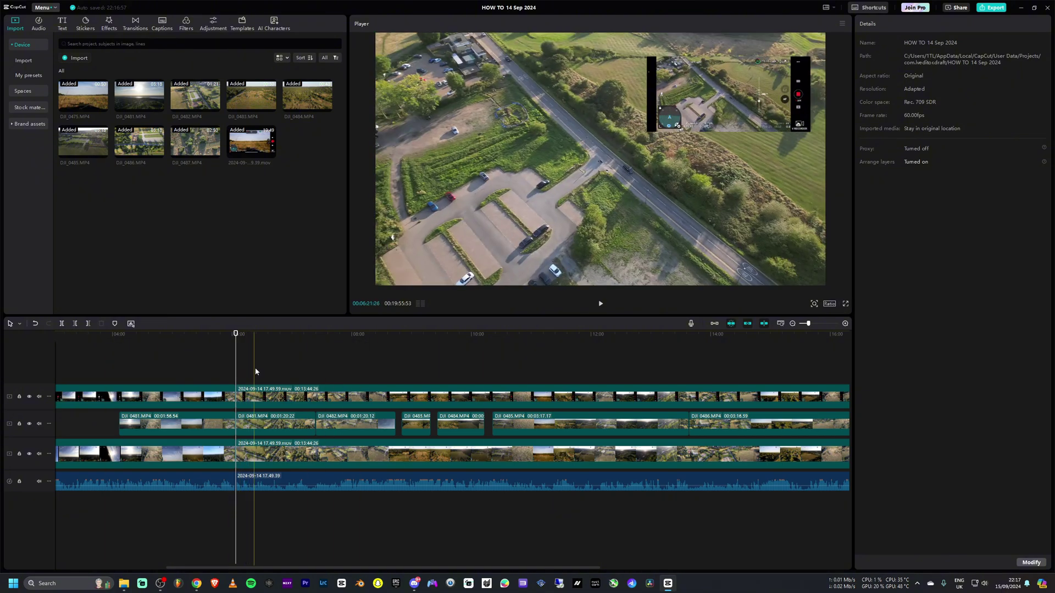
Split off a short section after the six-minute mark on all four tracks, delete it, then undo.
click(260, 373)
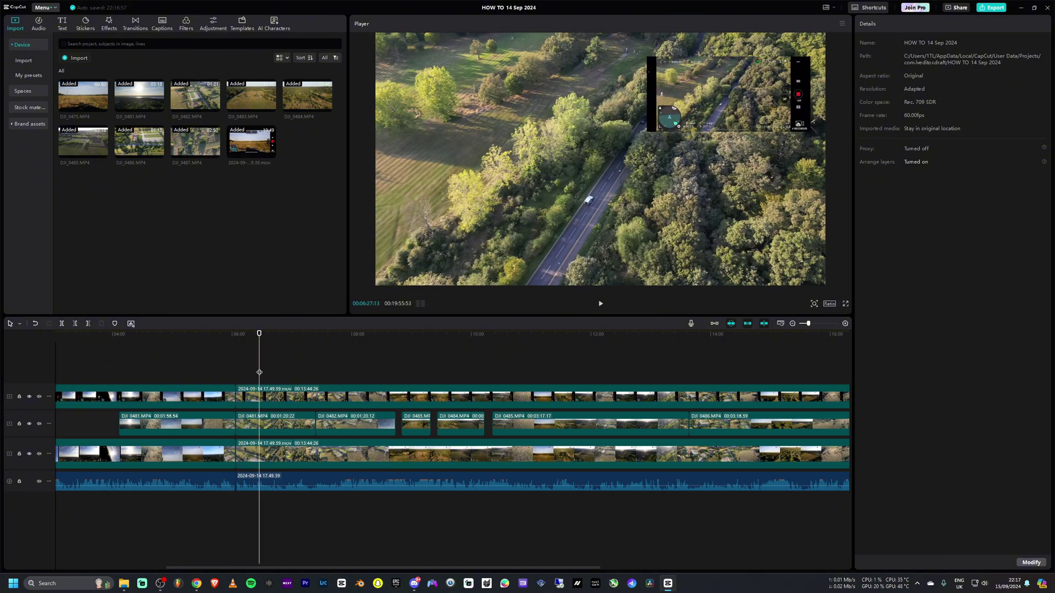
ctrl+scroll(261, 374, up, 1)
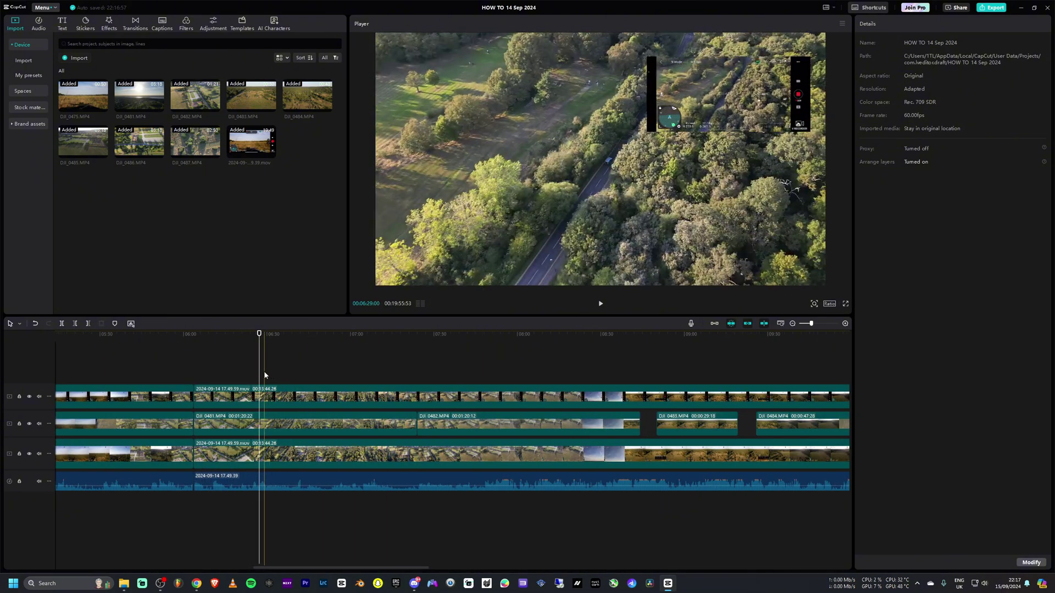
drag(264, 375, 215, 521)
key(ctrl+b)
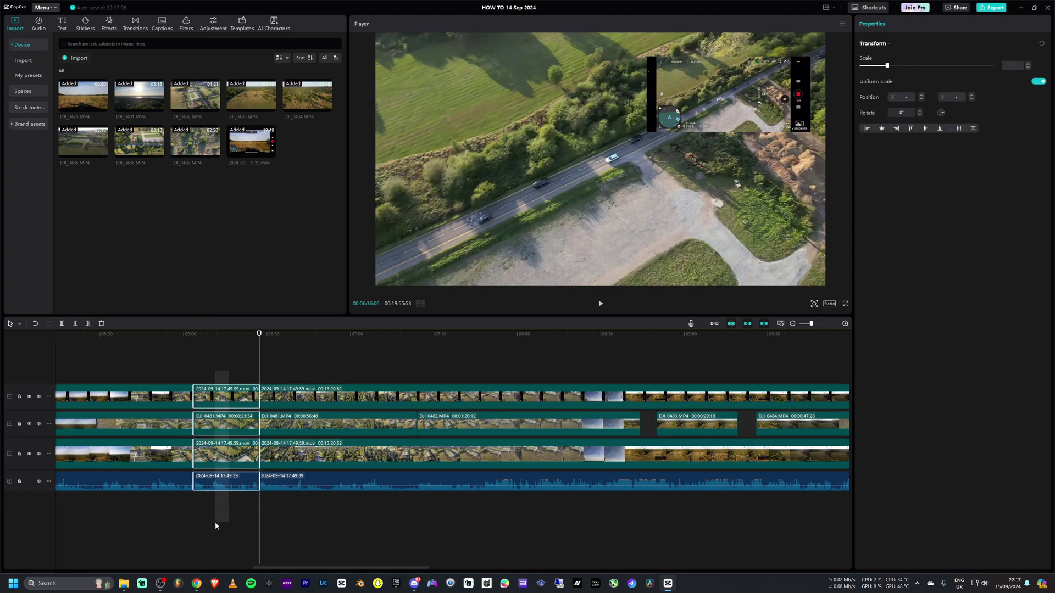
key(Delete)
ctrl+scroll(214, 426, down, 1)
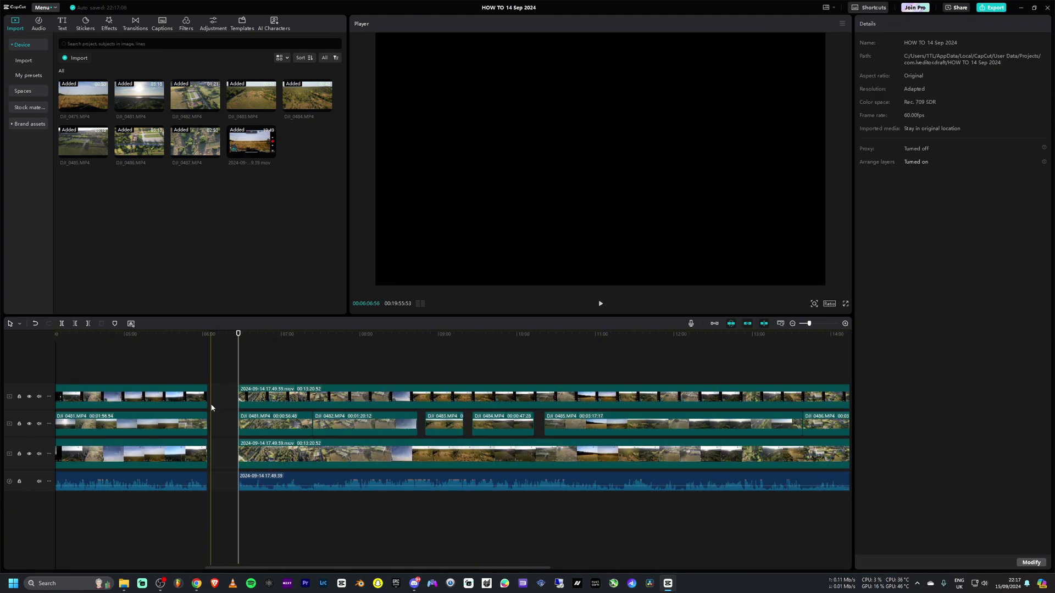
ctrl+scroll(239, 429, down, 1)
ctrl+scroll(264, 435, down, 2)
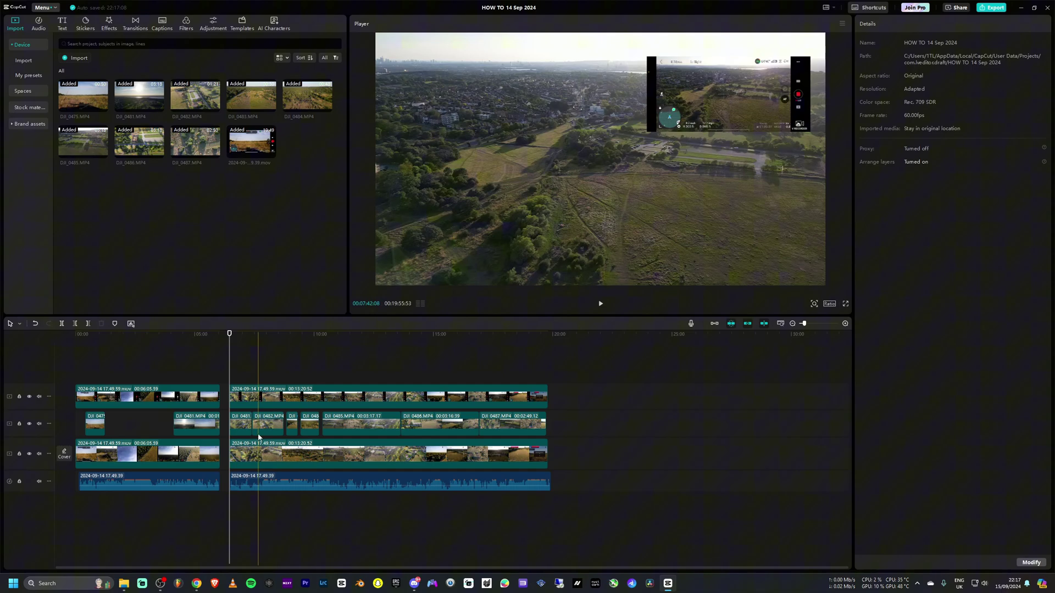
key(ctrl+z)
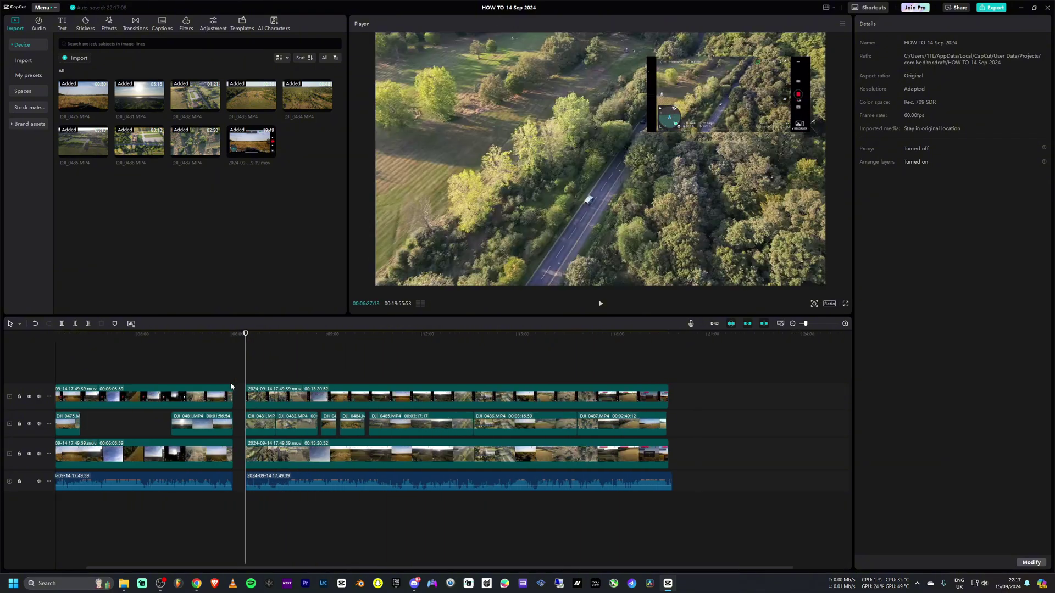
ctrl+scroll(717, 371, up, 2)
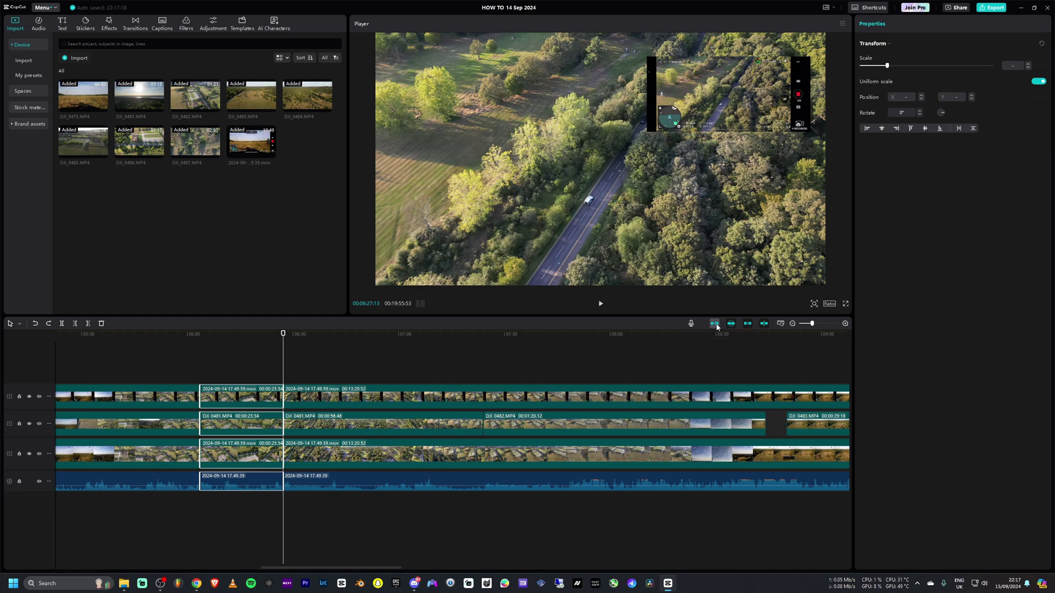
Delete the short section from all four tracks and close the remaining gap.
click(238, 367)
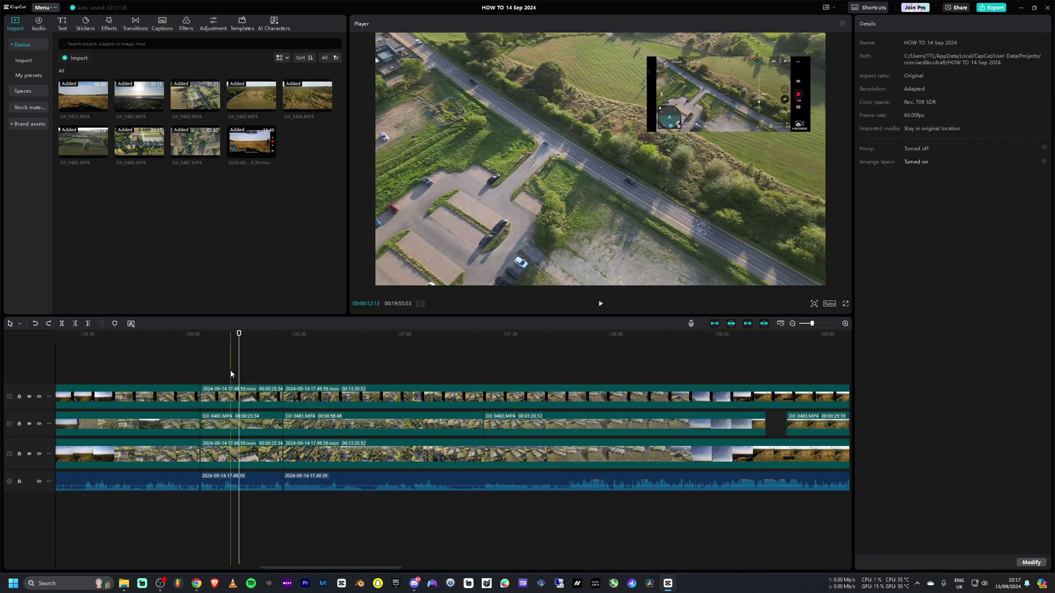
drag(231, 373, 242, 515)
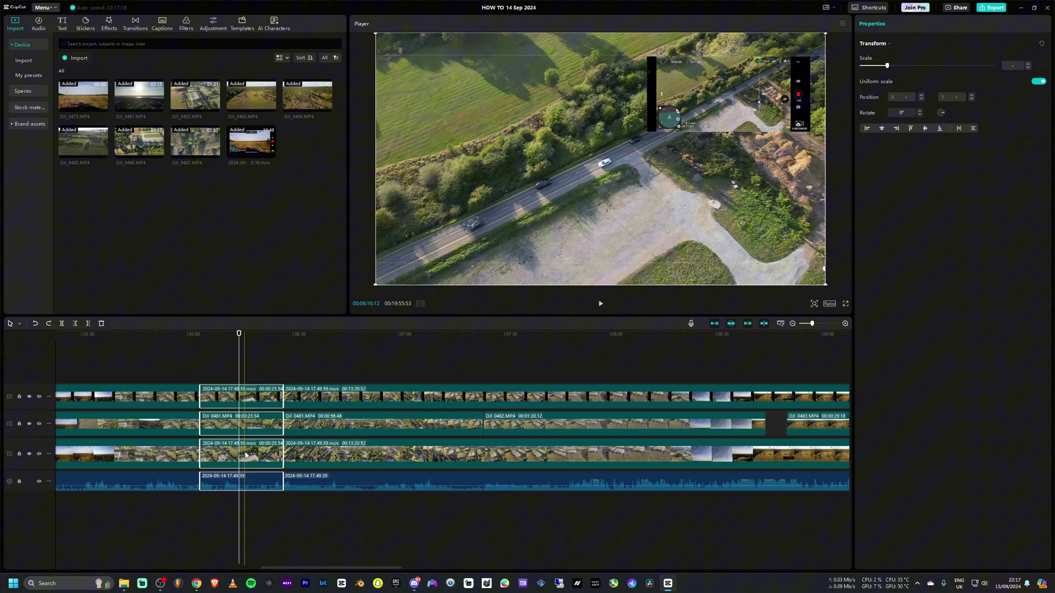
key(Delete)
key(ctrl+z)
key(Delete)
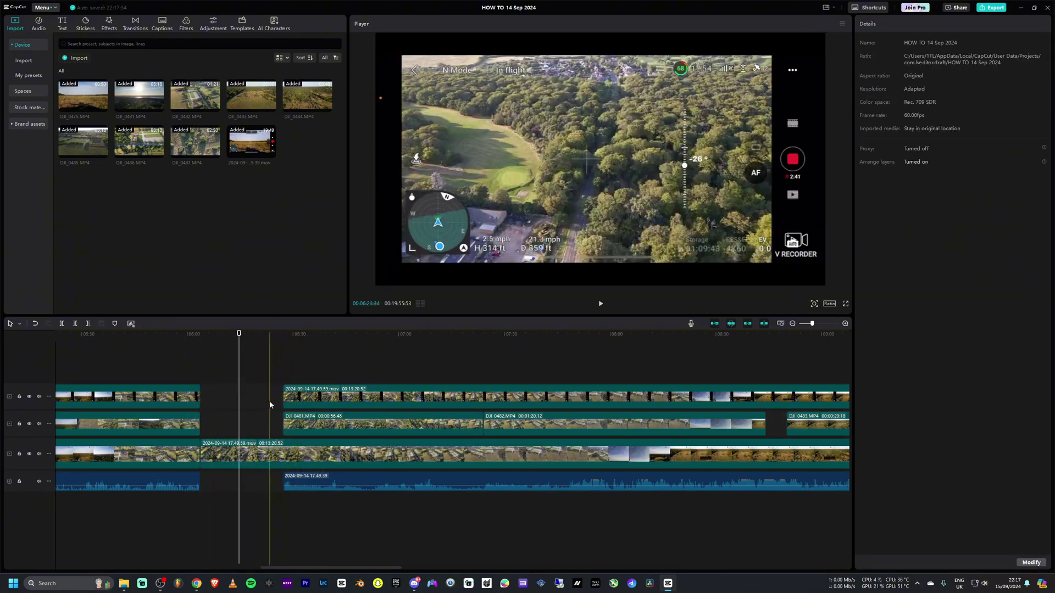
click(220, 449)
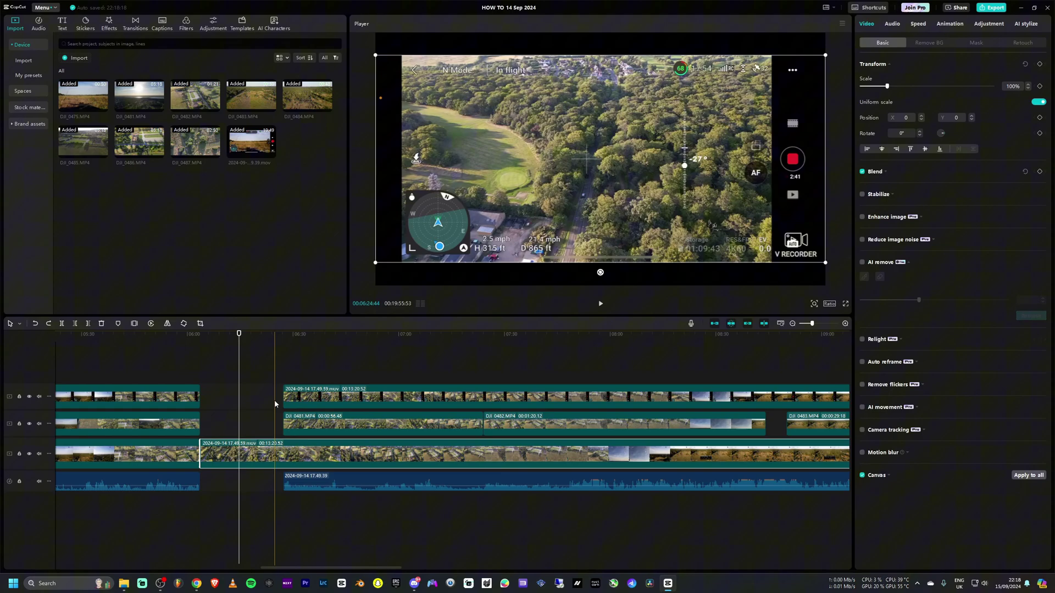
key(ctrl+z)
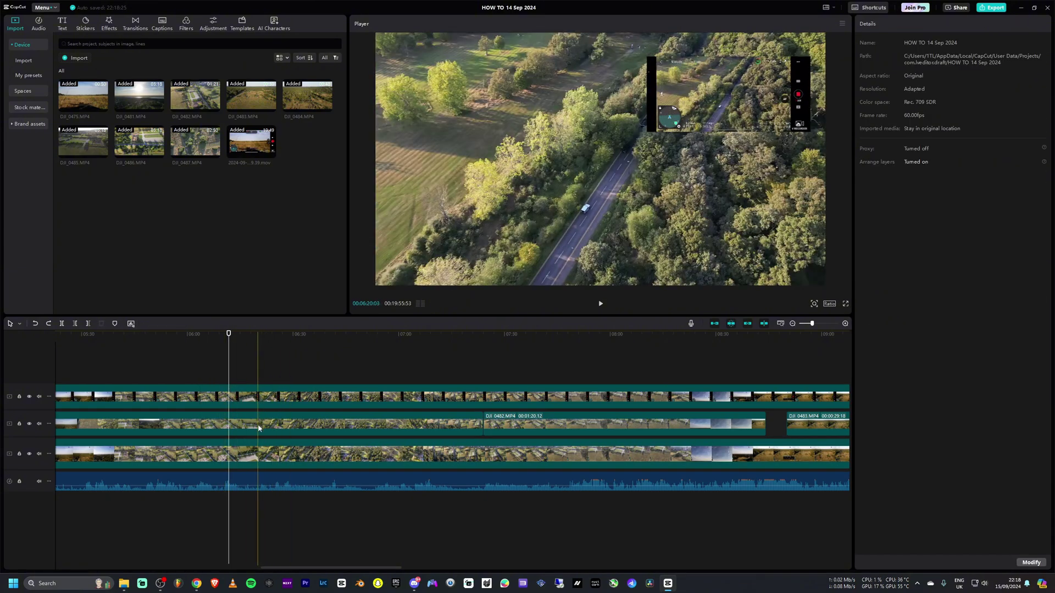
scroll(224, 438, down, 6)
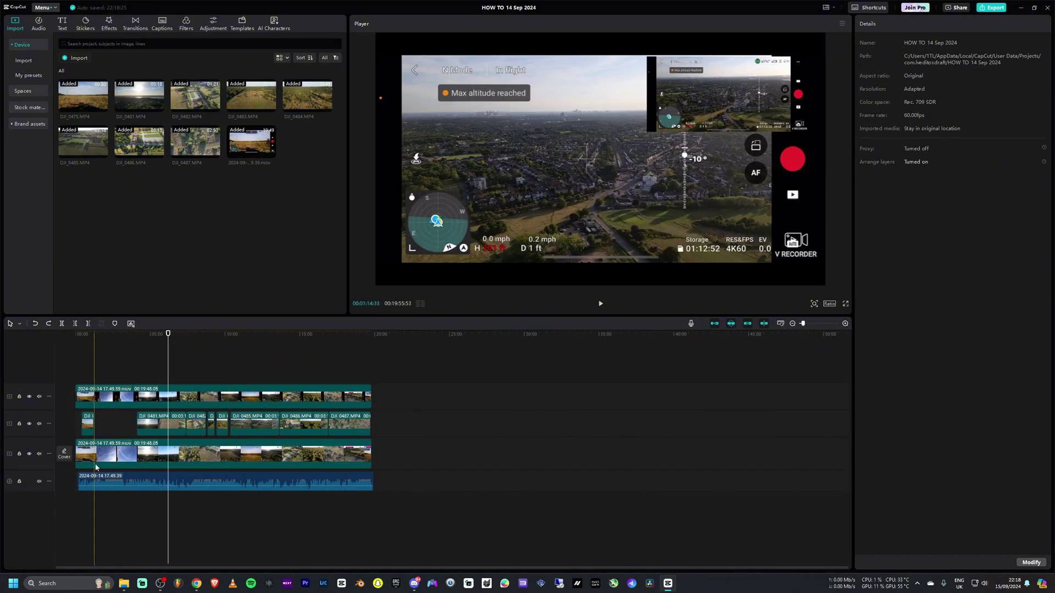
scroll(230, 430, up, 3)
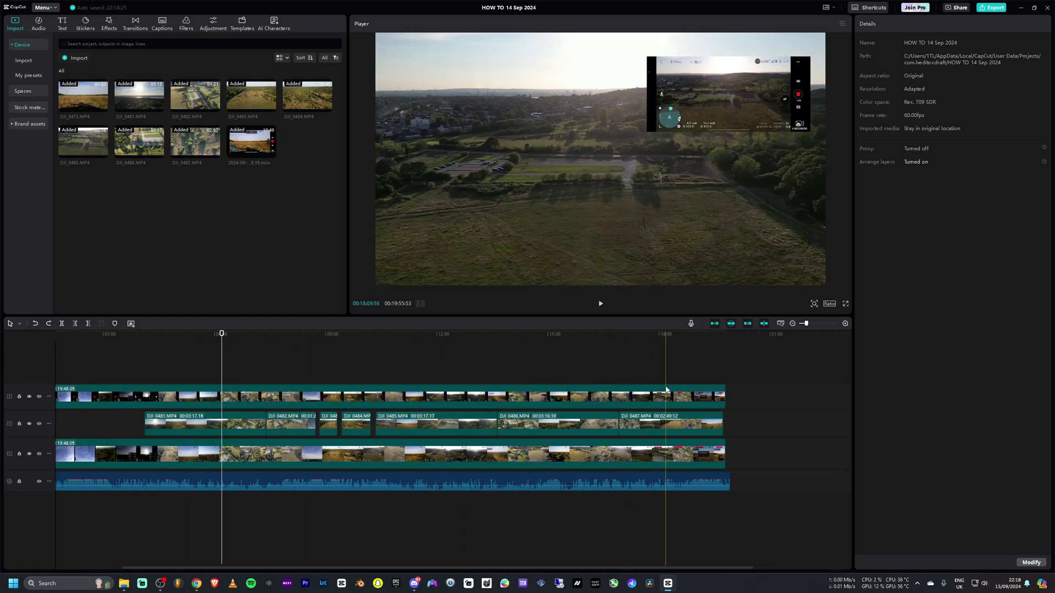
Move the playhead to about fifteen minutes and select the top drone video clip.
click(427, 385)
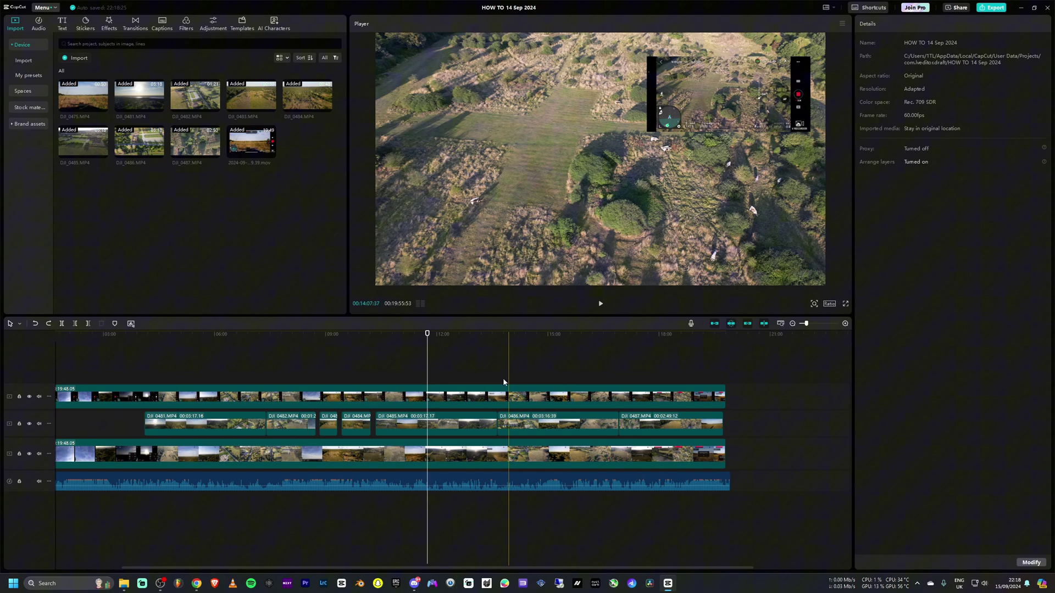
scroll(504, 382, down, 3)
click(167, 398)
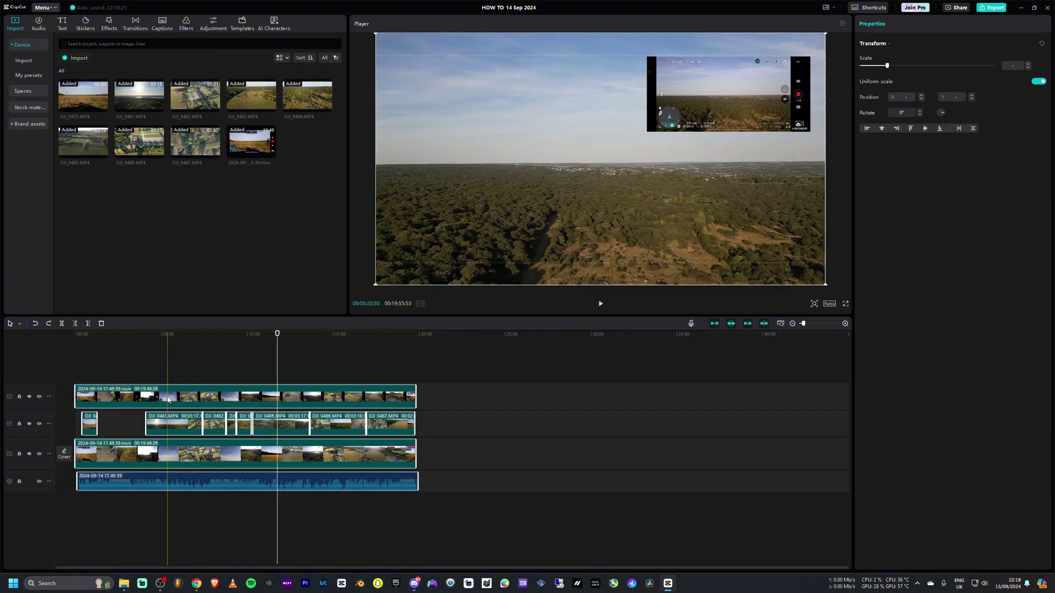
Merge the three video tracks and the audio track into one compound clip, then deselect.
right_click(165, 398)
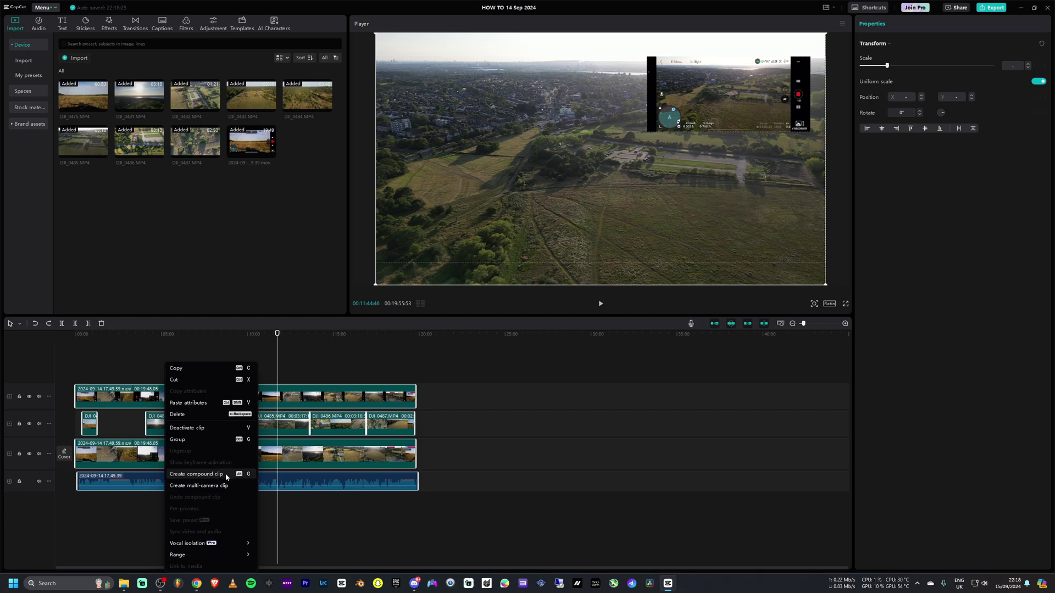
click(201, 476)
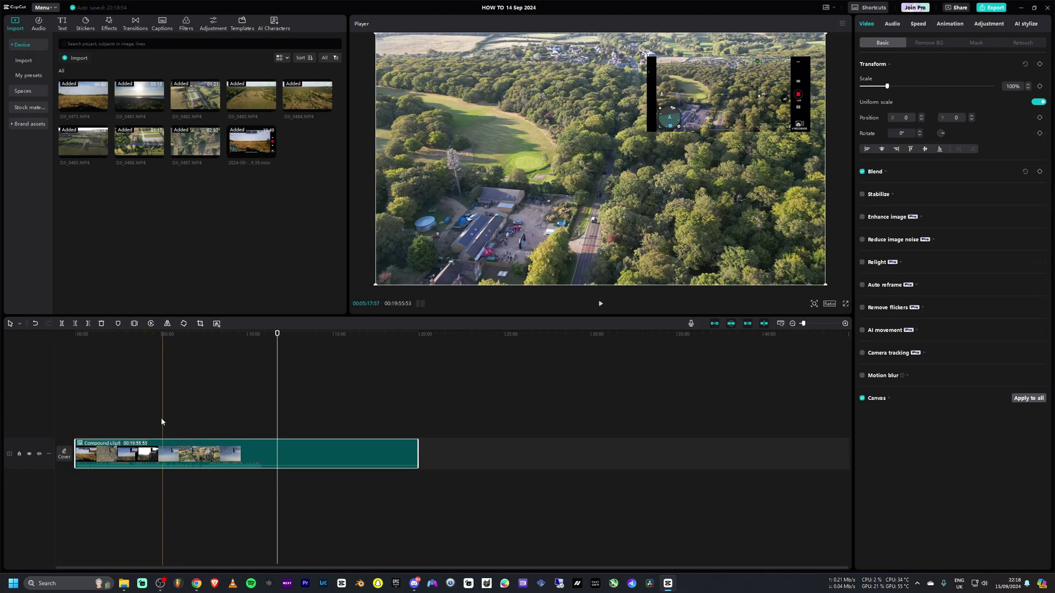
click(146, 420)
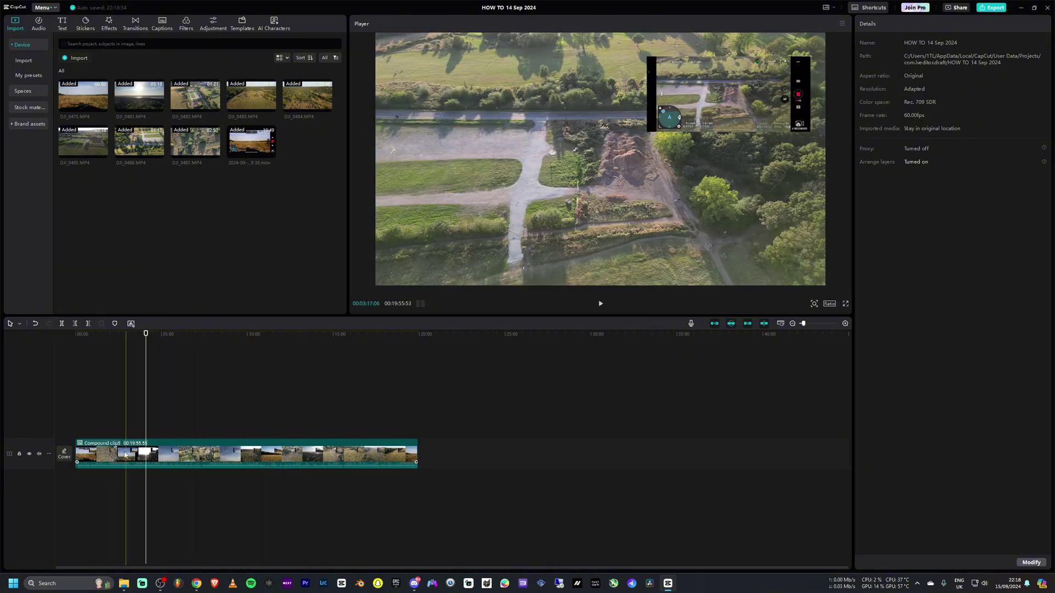
double_click(188, 455)
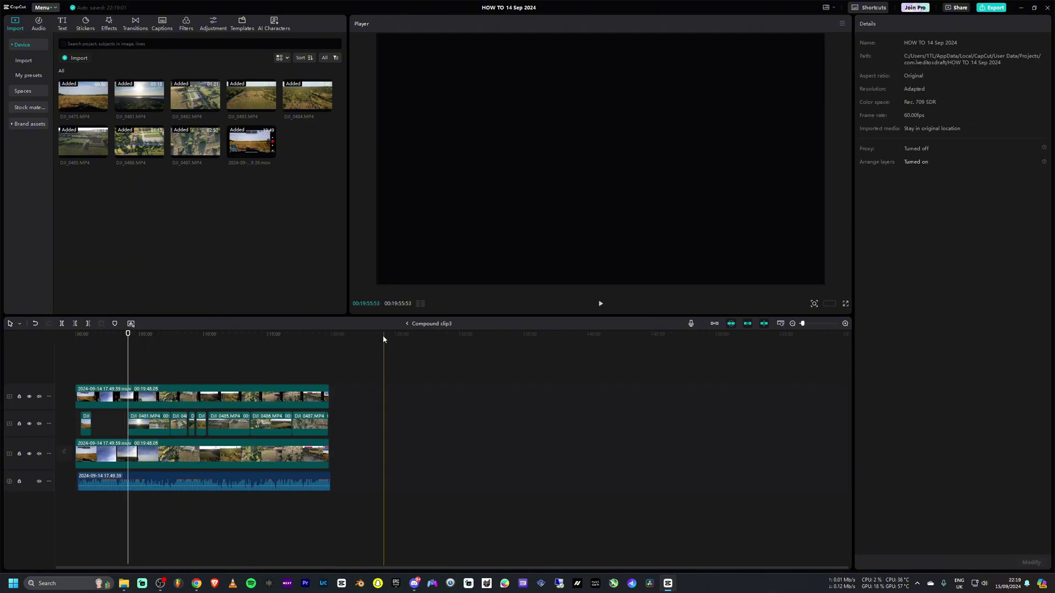
click(407, 323)
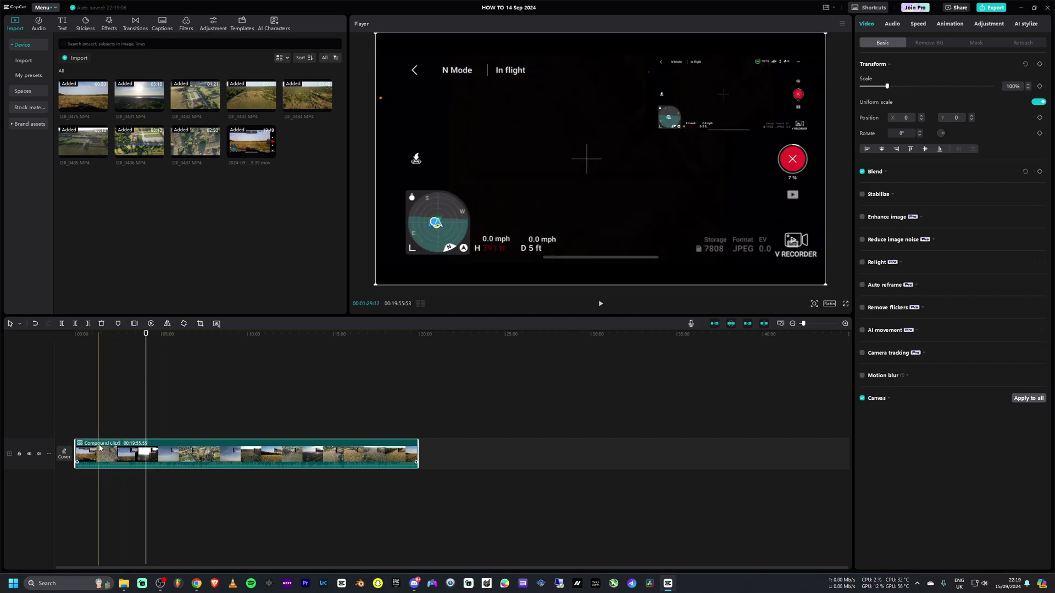
double_click(162, 453)
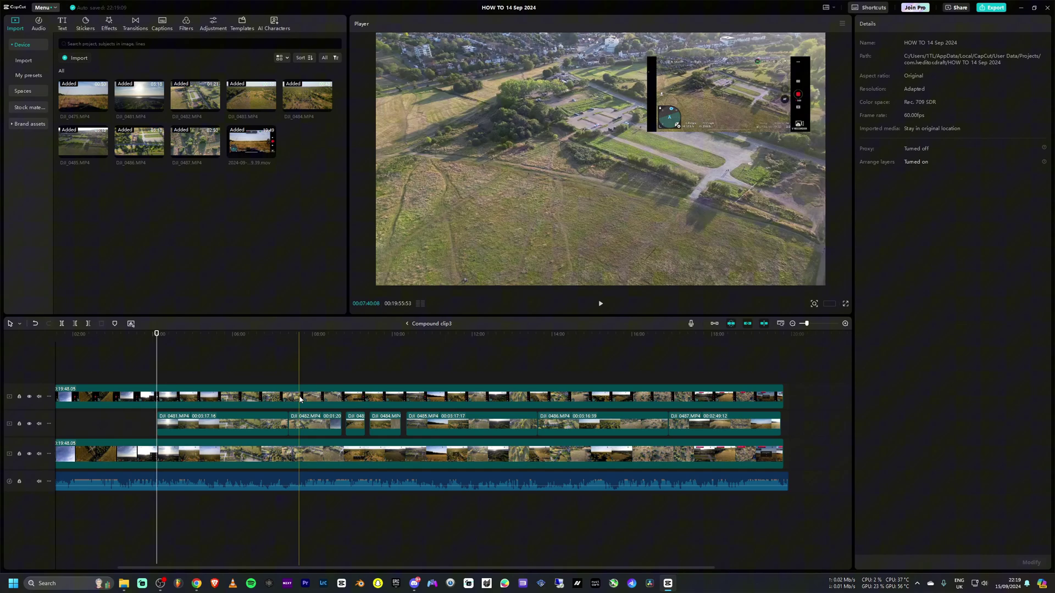
Split the compound clip near eight minutes and ripple-delete the short middle piece.
click(407, 323)
click(321, 424)
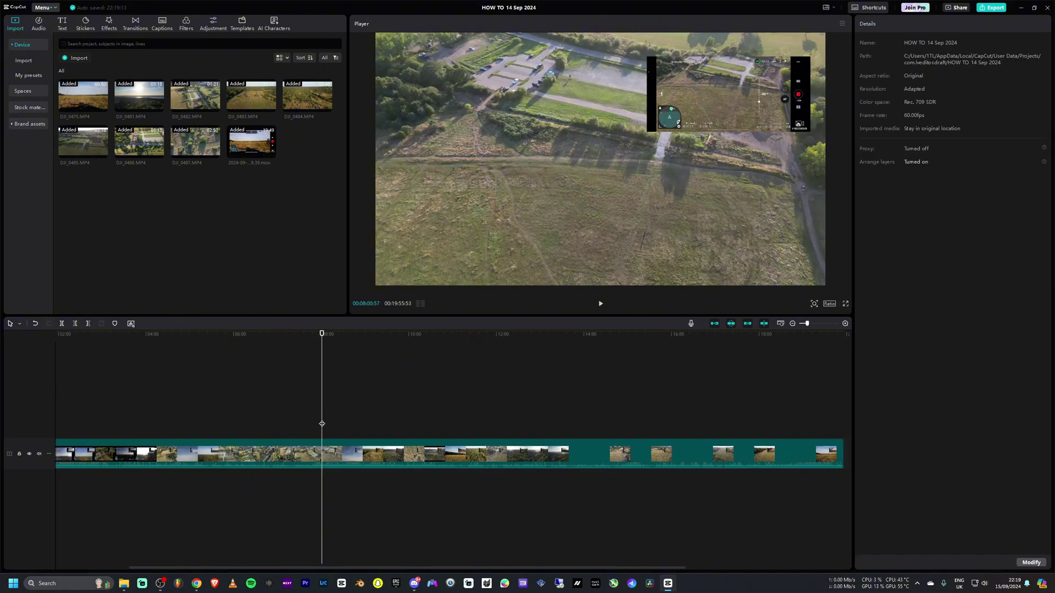
click(364, 421)
key(ctrl+b)
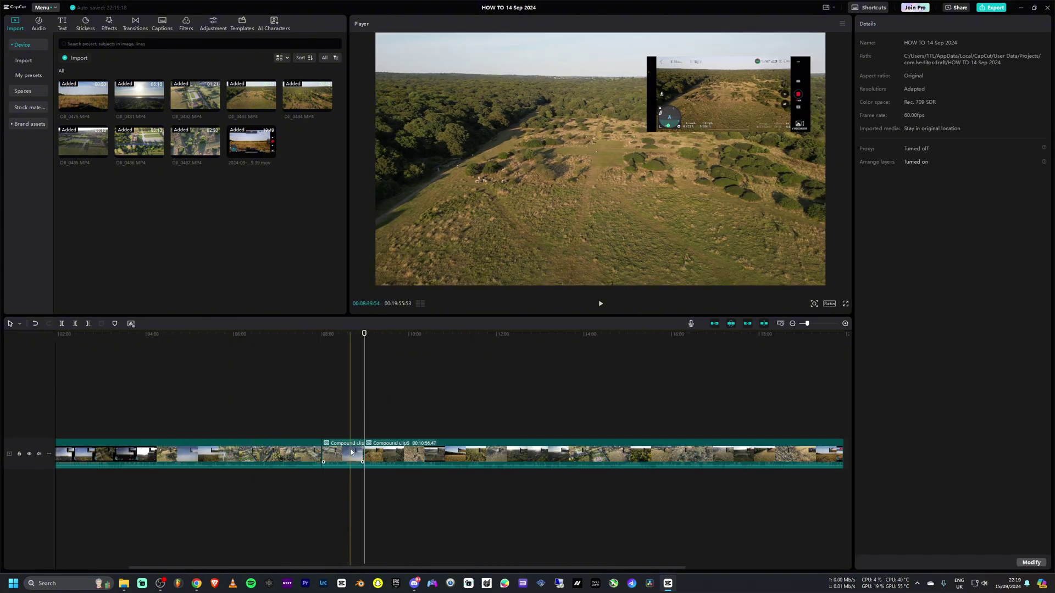
click(336, 464)
key(Delete)
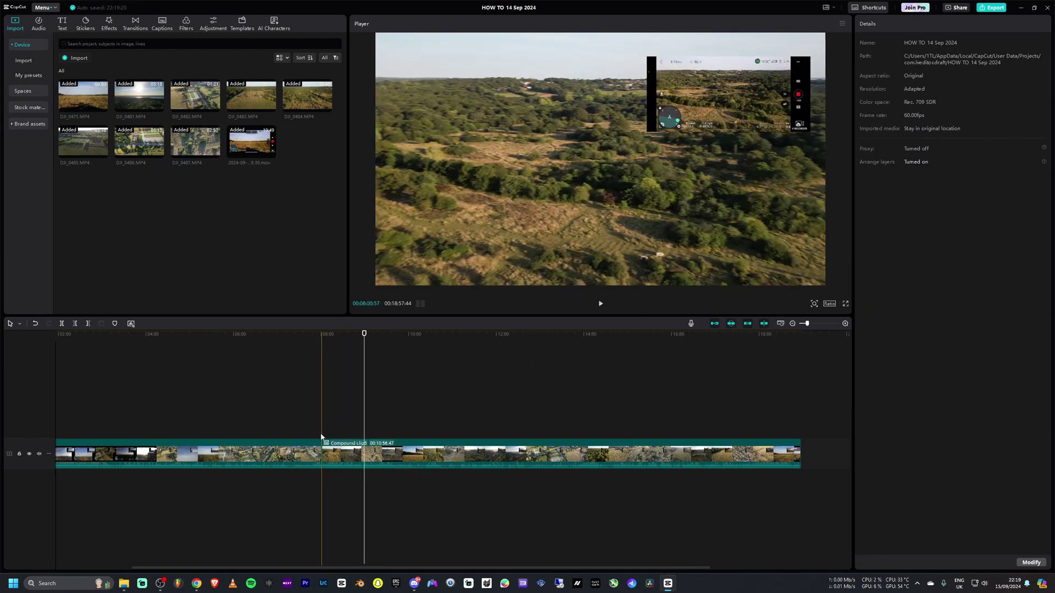
Play back across the new join to check the cut.
click(322, 429)
key(space)
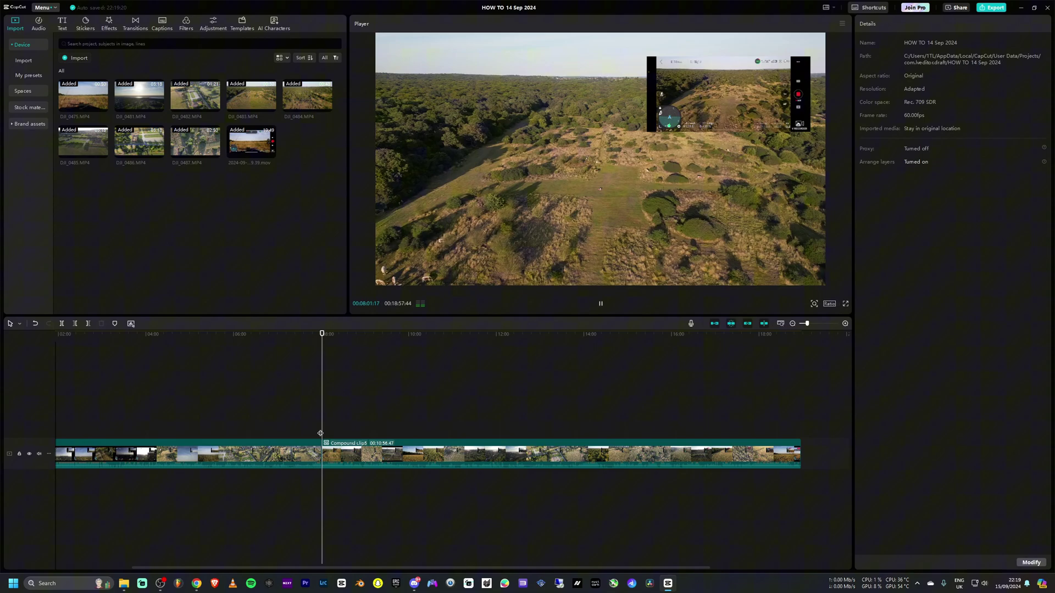
ctrl+scroll(316, 432, up, 2)
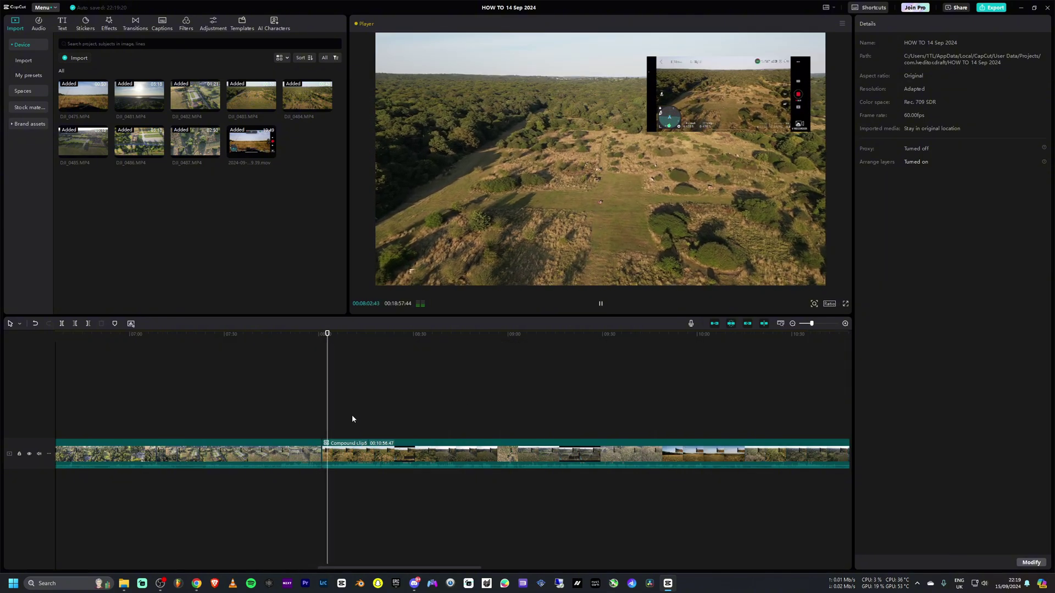
click(352, 415)
ctrl+scroll(352, 416, down, 3)
key(space)
ctrl+scroll(348, 420, down, 2)
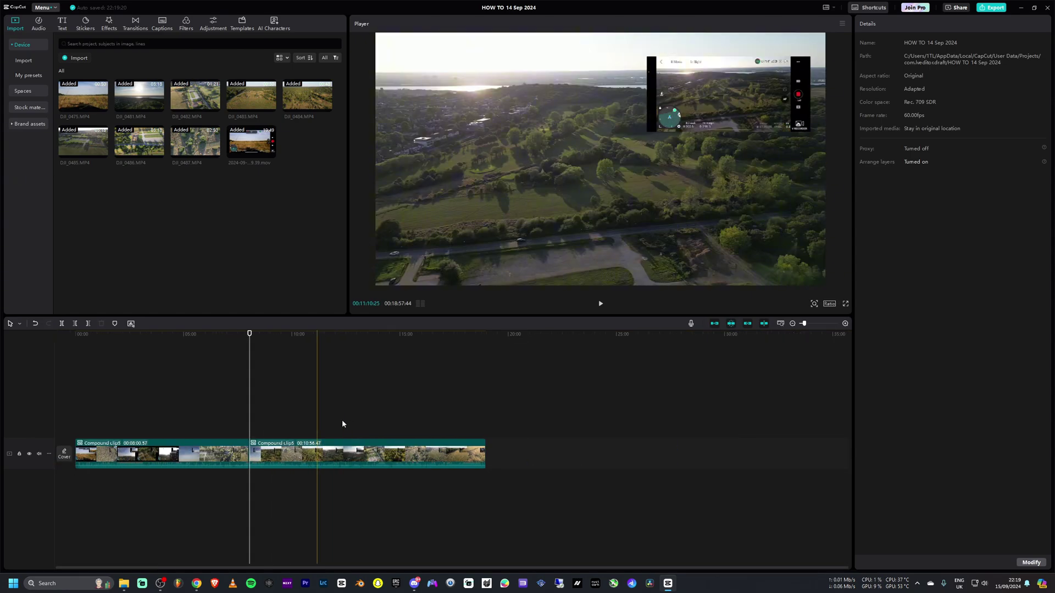
click(394, 424)
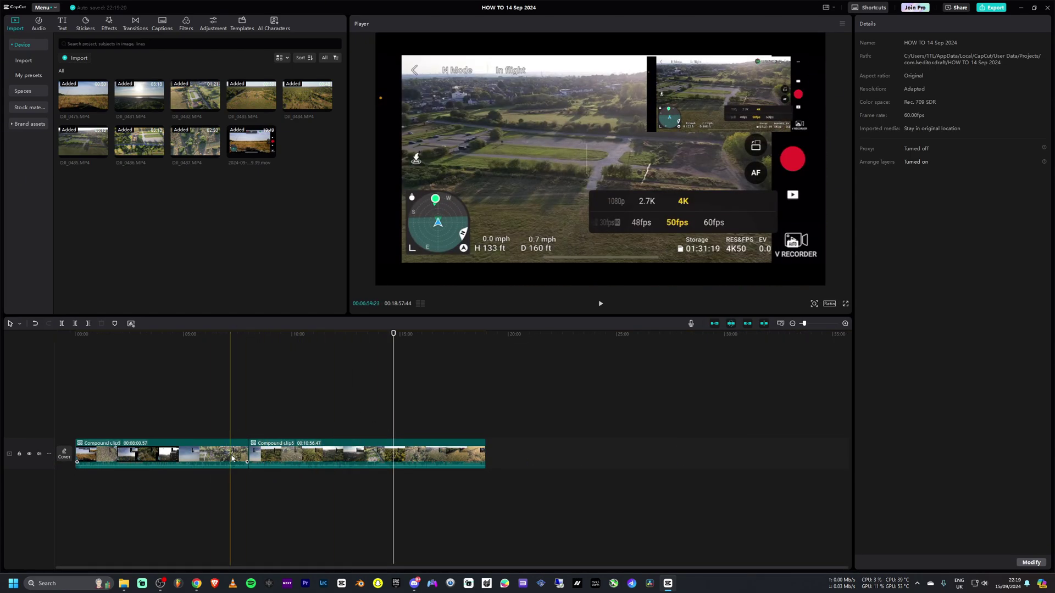
ctrl+scroll(266, 437, down, 2)
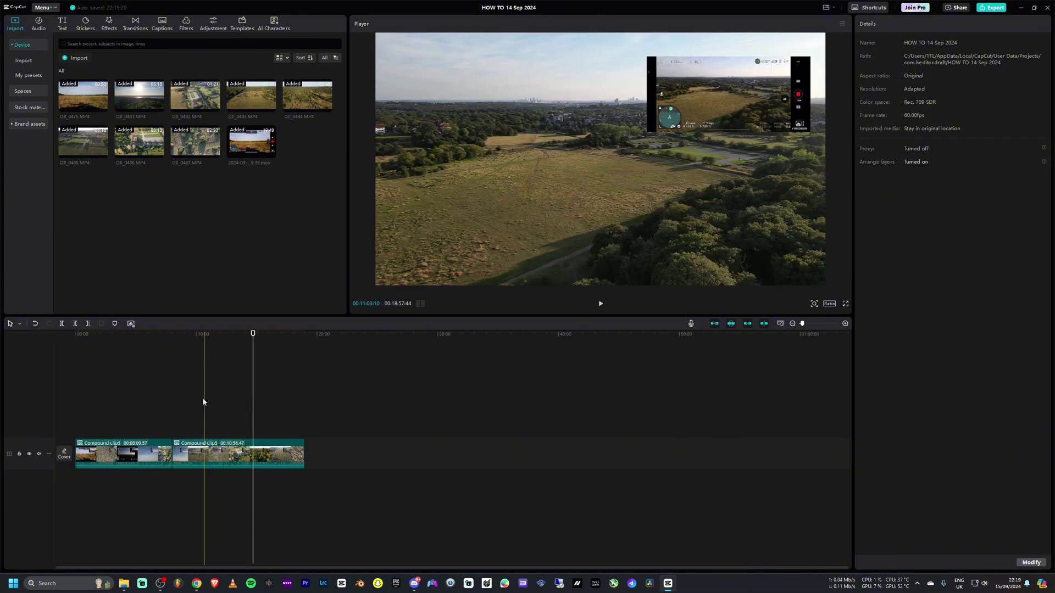
click(200, 404)
ctrl+scroll(200, 404, up, 3)
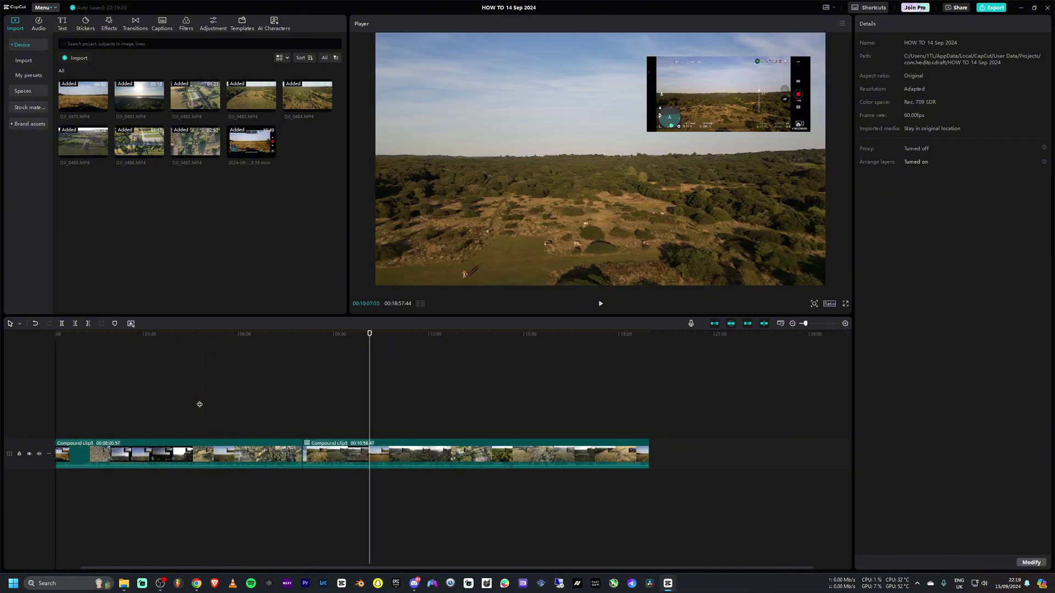
ctrl+scroll(348, 418, up, 1)
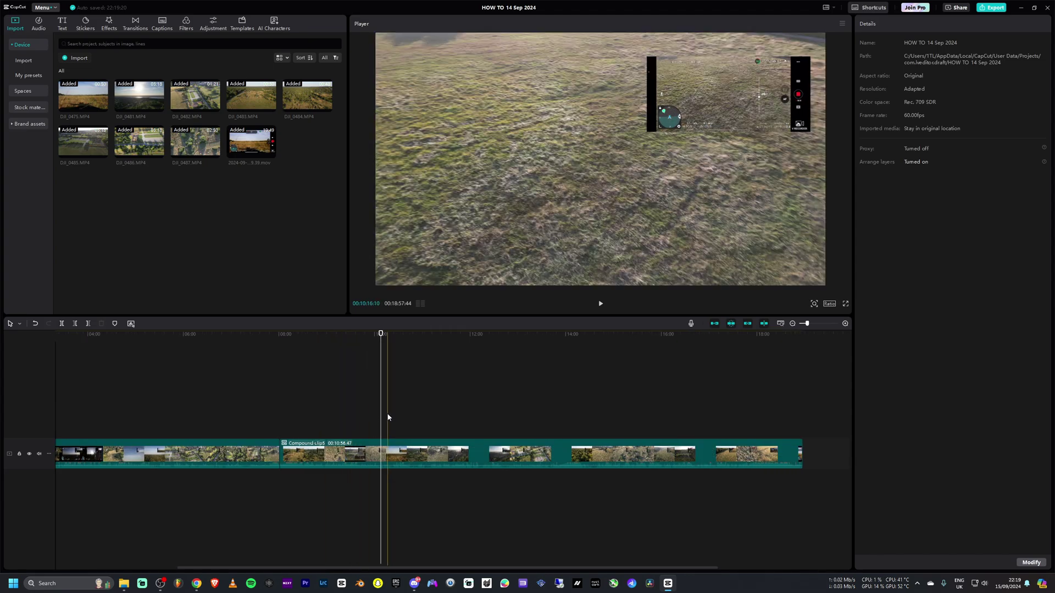